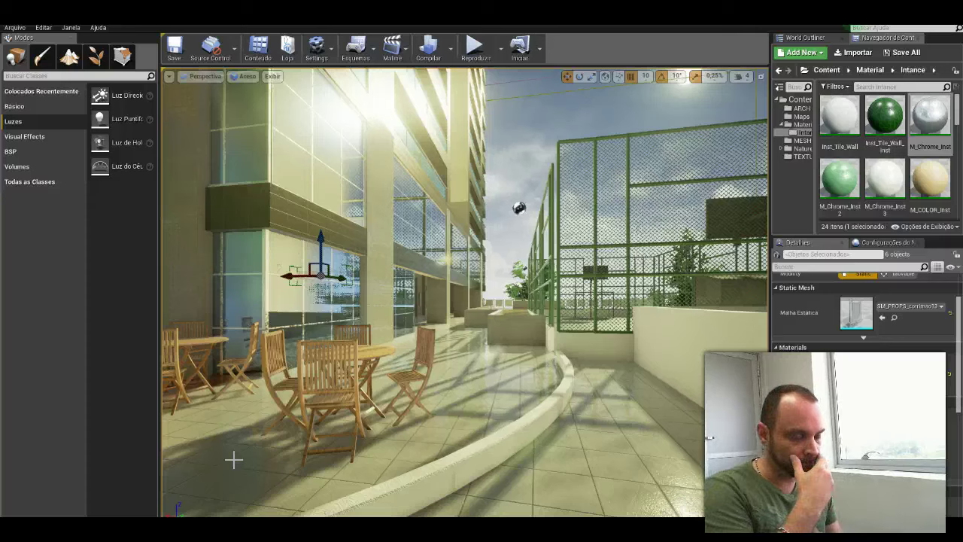
- Rotate the viewport camera slightly upward to reframe the terrace tables, glass facade and fenced court
left_click(391, 333)
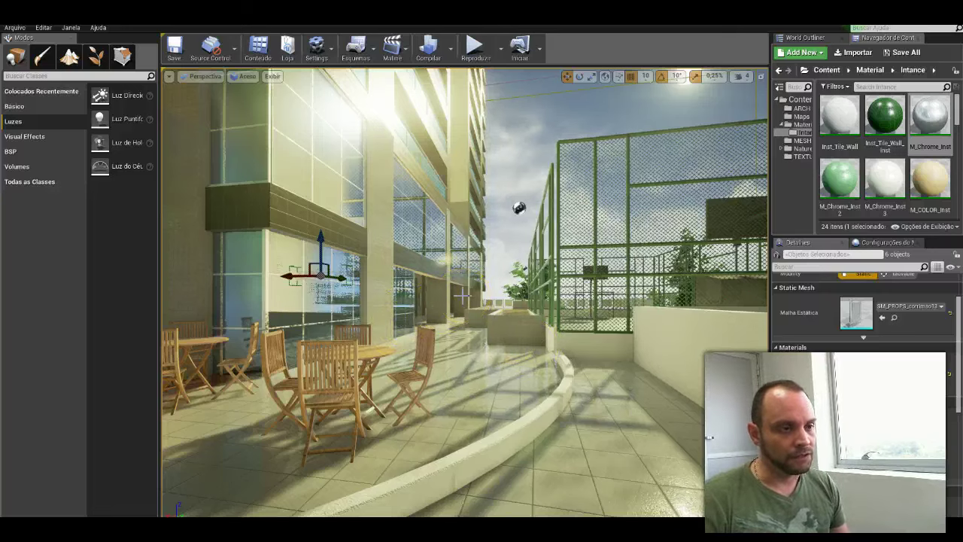
mouse_move(463, 297)
left_mouse_down()
mouse_move(444, 286)
mouse_move(440, 217)
mouse_move(448, 267)
left_mouse_up()
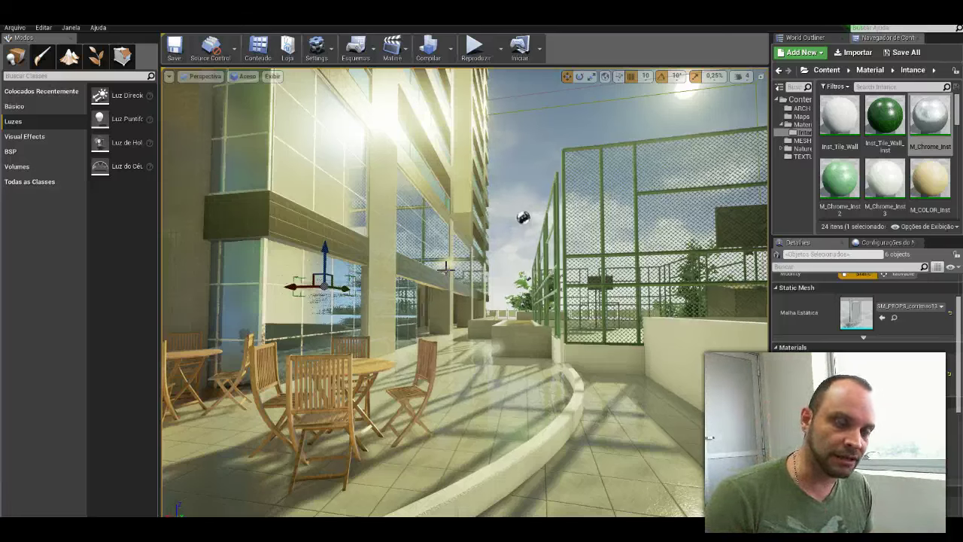
left_click(489, 350)
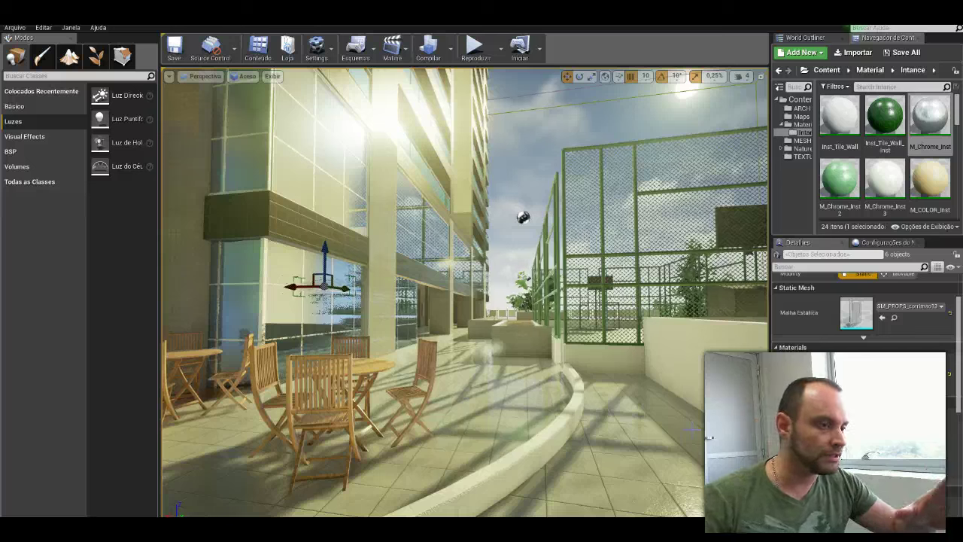
- Nudge the viewport camera rightward for a new framing of the tables beside the facade and court
mouse_move(430, 291)
left_mouse_down()
mouse_move(444, 289)
mouse_move(436, 289)
left_mouse_up()
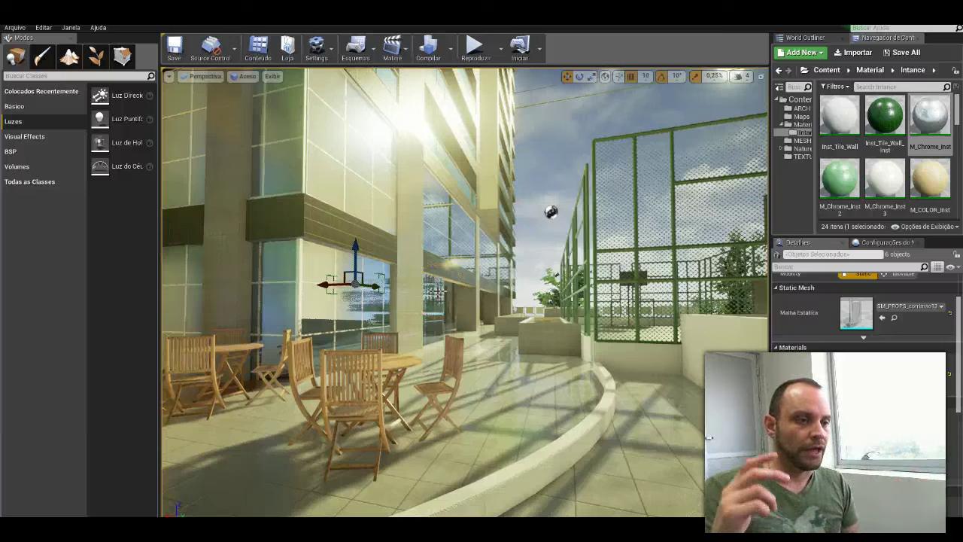